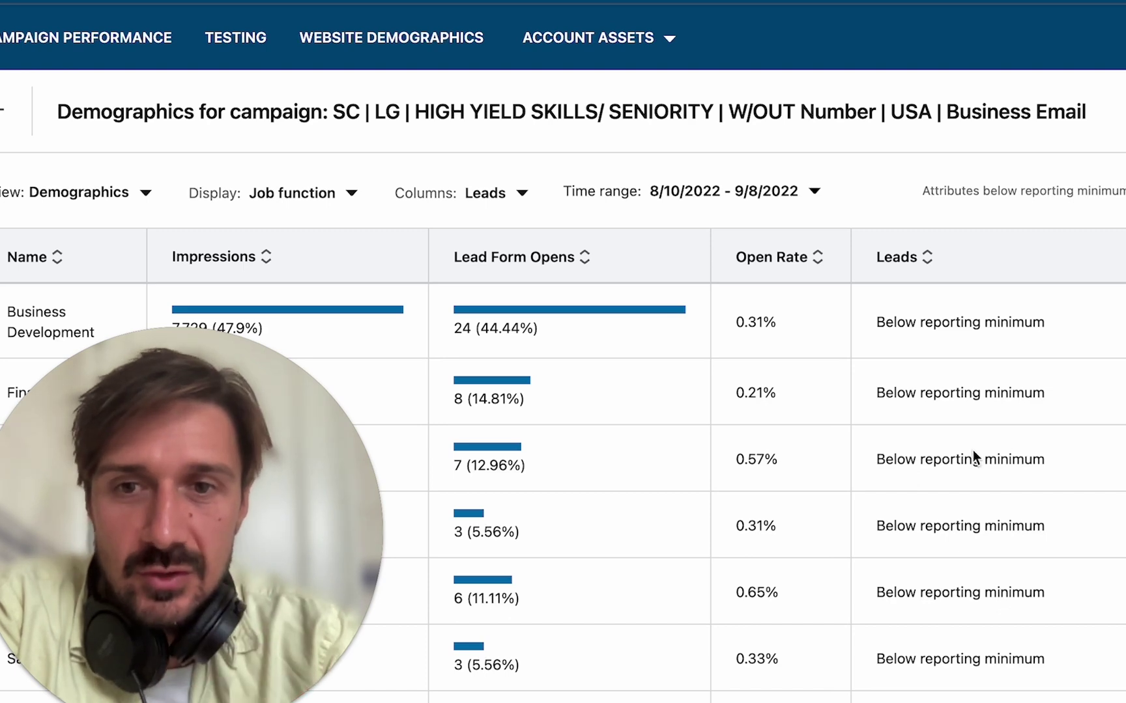
- Break the demographics report down by job title, review the titles, then return to job function
{"action": "left_click_drag", "start_coordinate": [339, 496], "coordinate": [1089, 420]}
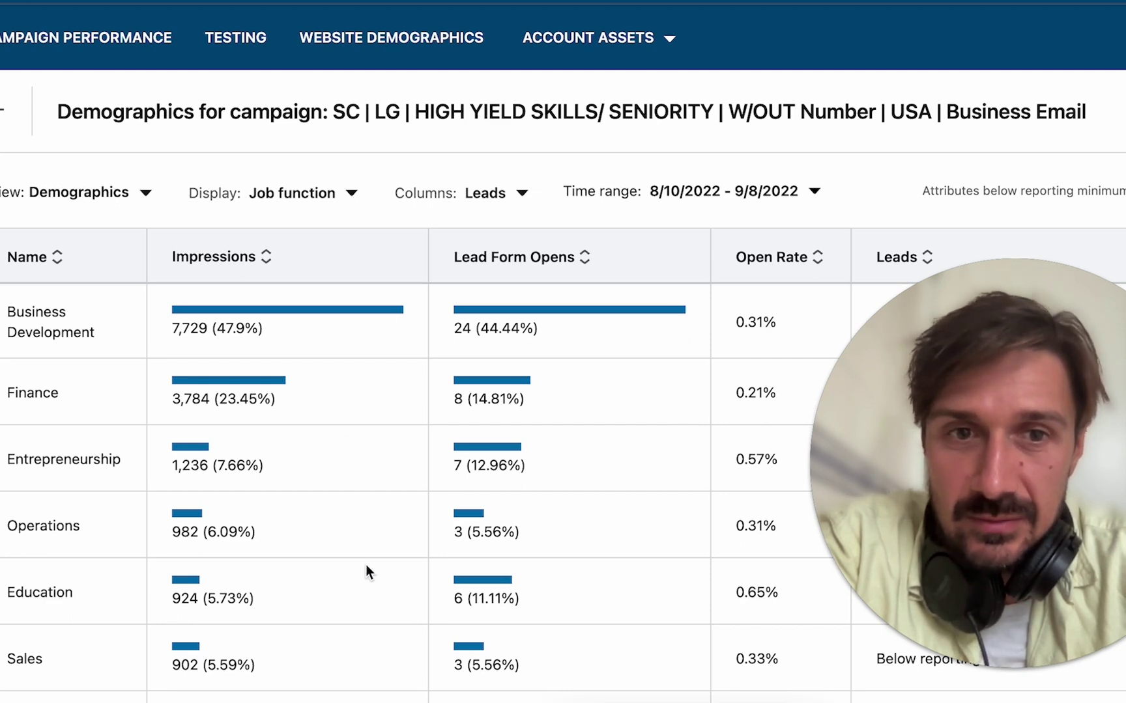
{"action": "left_click", "coordinate": [350, 196]}
{"action": "left_click", "coordinate": [245, 272]}
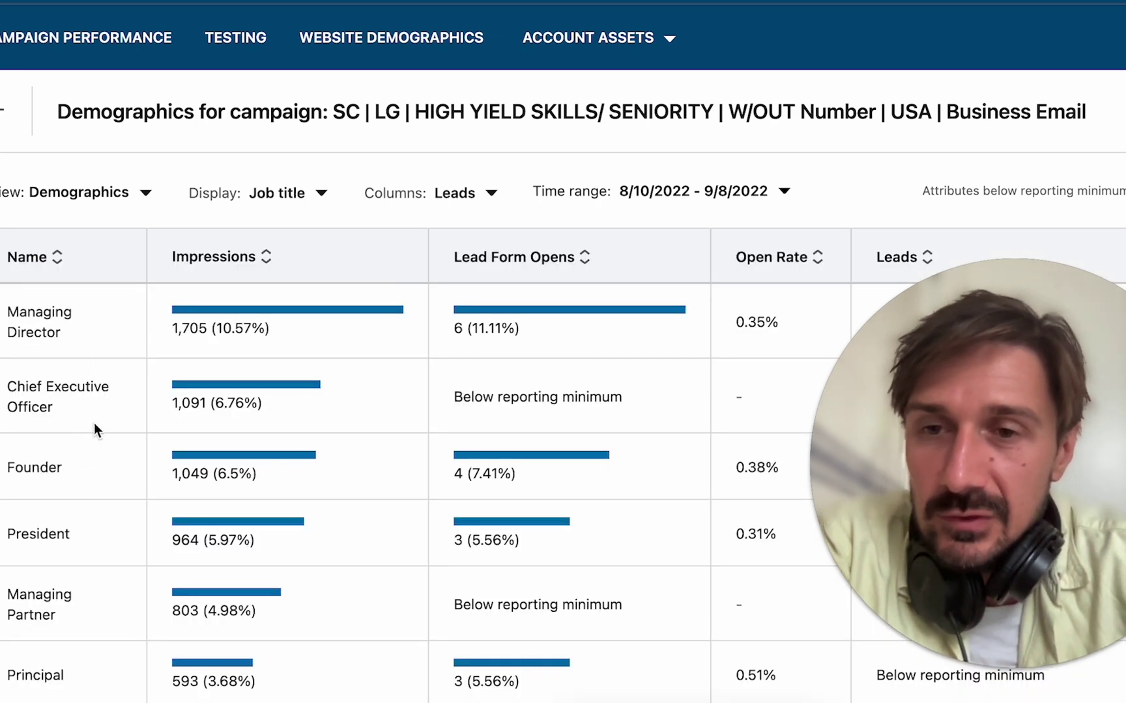
{"action": "scroll", "coordinate": [86, 433], "scroll_direction": "down", "scroll_amount": 4}
{"action": "scroll", "coordinate": [85, 431], "scroll_direction": "down", "scroll_amount": 10}
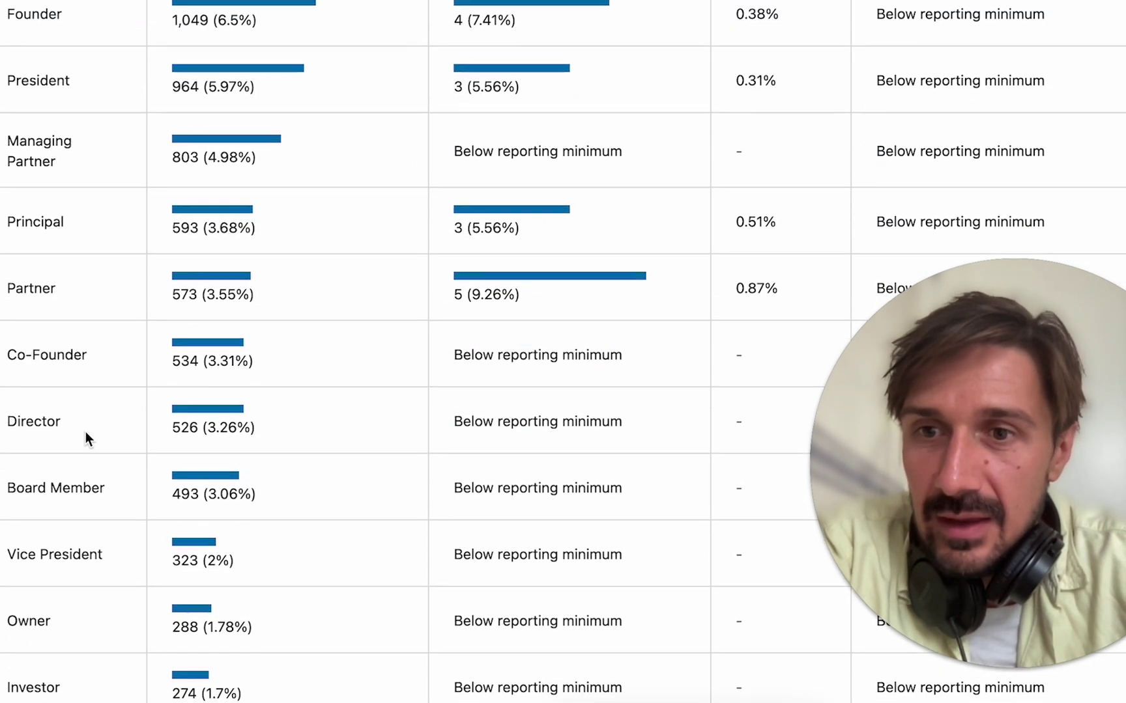
{"action": "scroll", "coordinate": [85, 432], "scroll_direction": "down", "scroll_amount": 1}
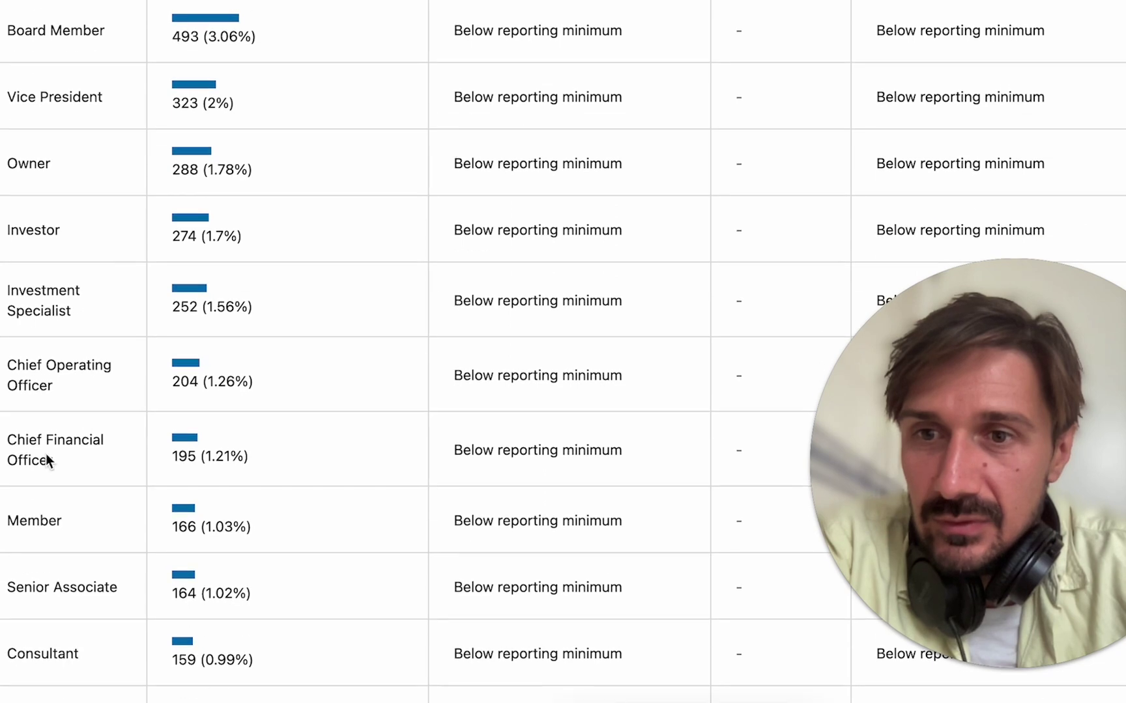
{"action": "triple_click", "coordinate": [70, 469]}
{"action": "left_click", "coordinate": [67, 457]}
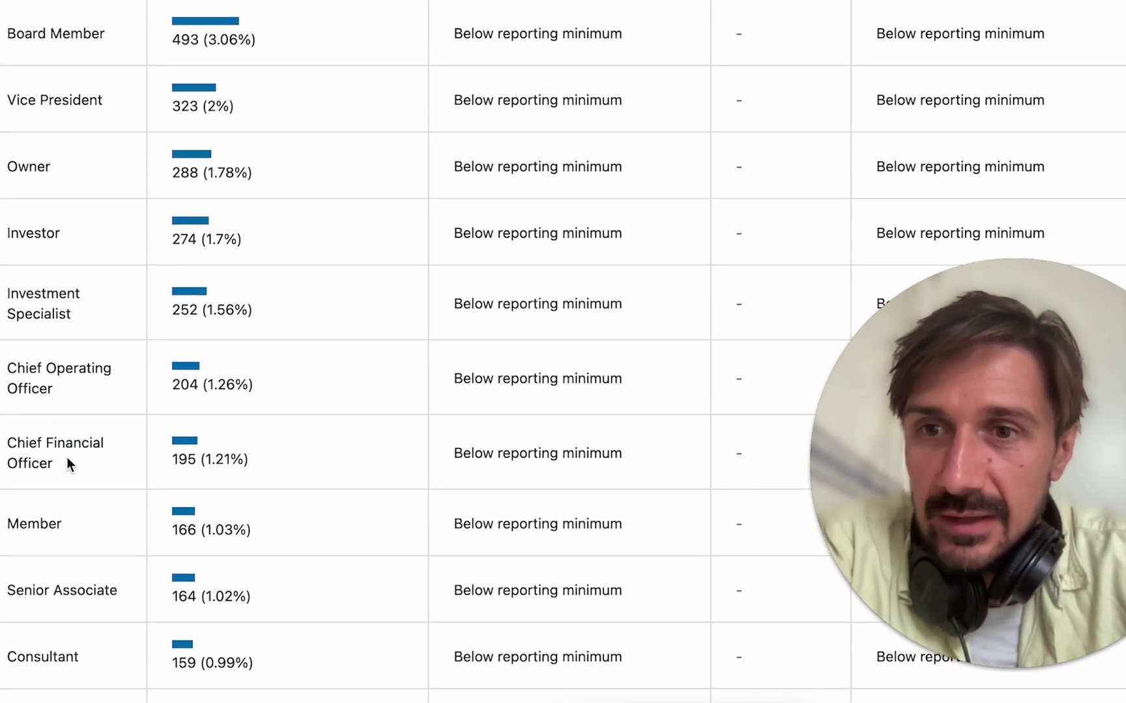
{"action": "scroll", "coordinate": [67, 457], "scroll_direction": "up", "scroll_amount": 10}
{"action": "scroll", "coordinate": [247, 97], "scroll_direction": "up", "scroll_amount": 1}
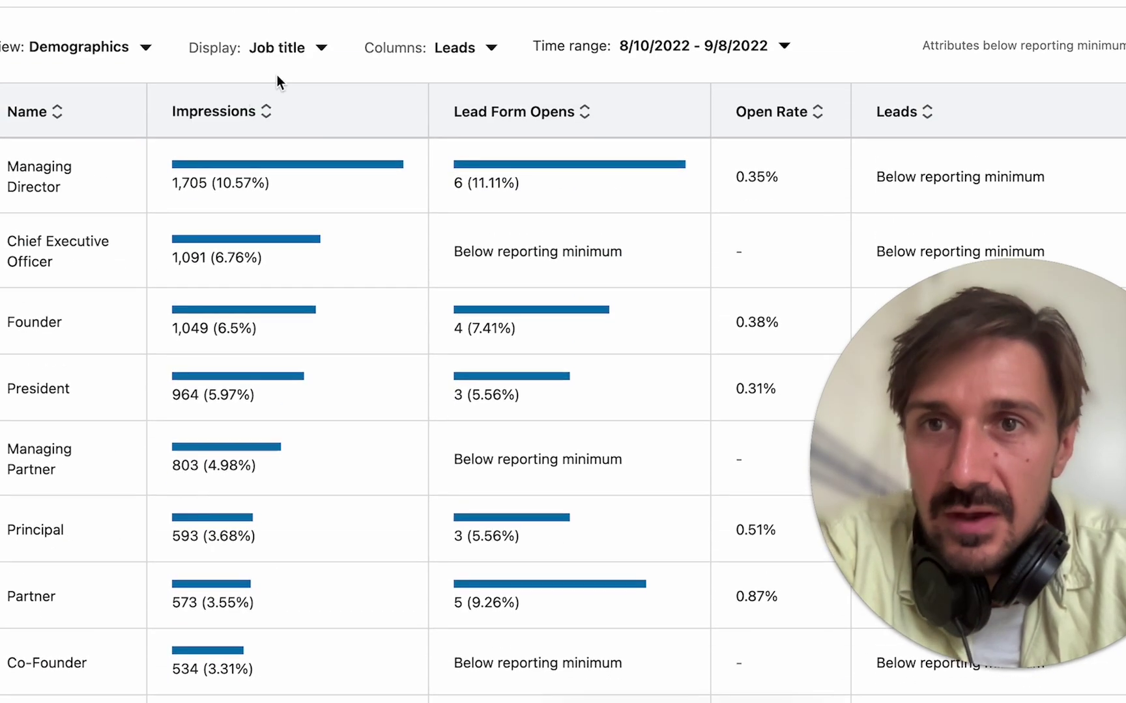
{"action": "left_click", "coordinate": [301, 51]}
{"action": "left_click", "coordinate": [286, 91]}
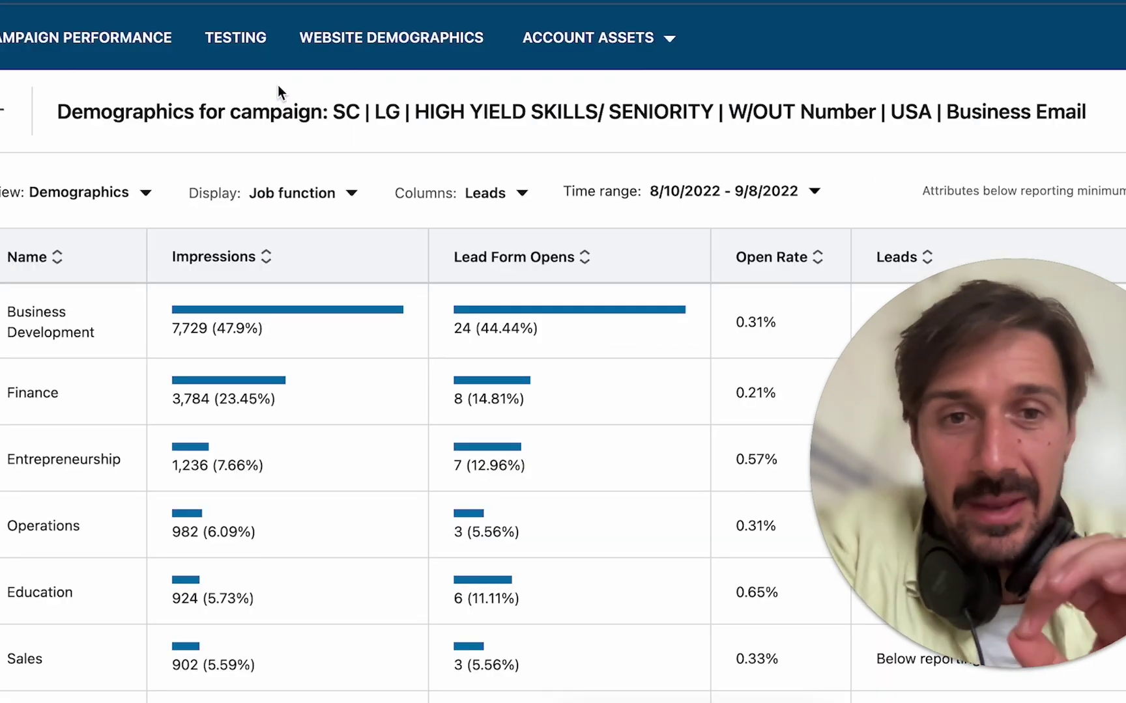
- Remove the Business Development job-function exclusion, growing the forecast audience to 230,000+
{"action": "left_click", "coordinate": [332, 195]}
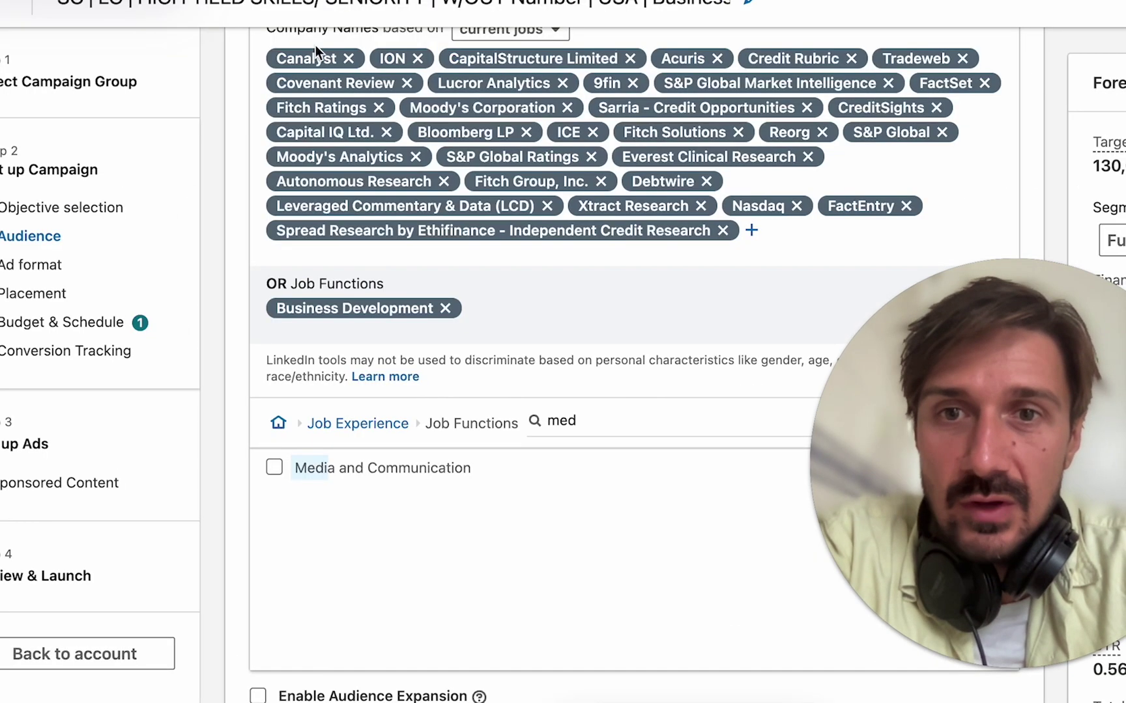
{"action": "scroll", "coordinate": [638, 227], "scroll_direction": "up", "scroll_amount": 1}
{"action": "scroll", "coordinate": [638, 227], "scroll_direction": "up", "scroll_amount": 2}
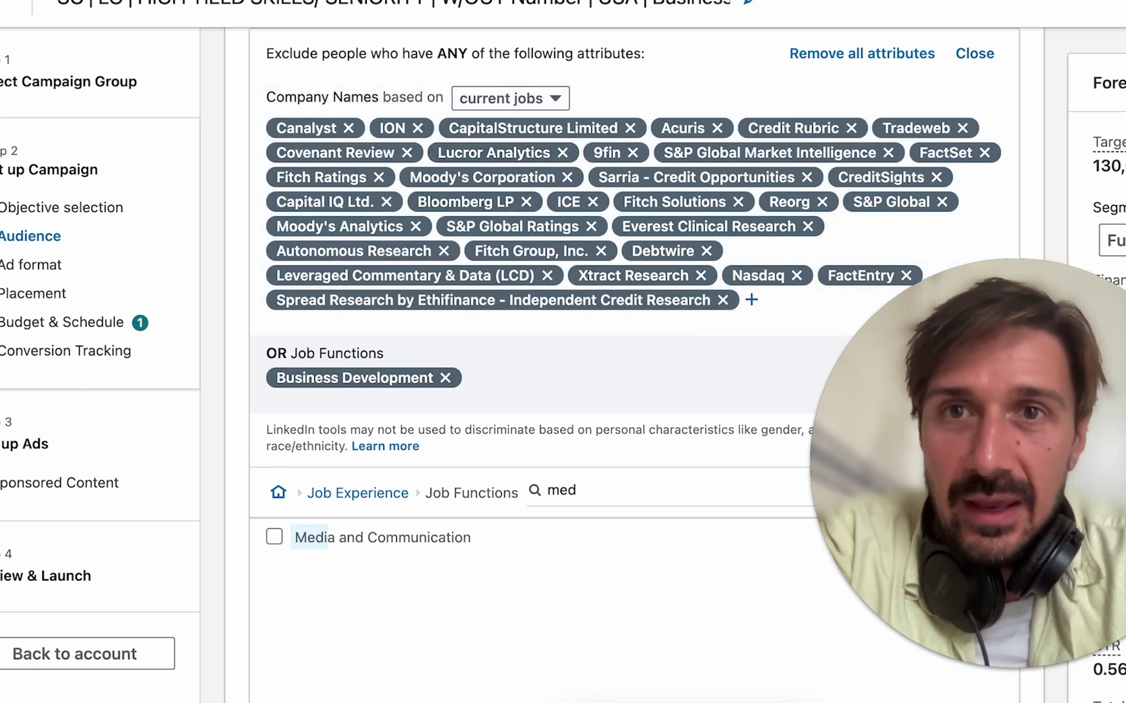
{"action": "left_click", "coordinate": [446, 380]}
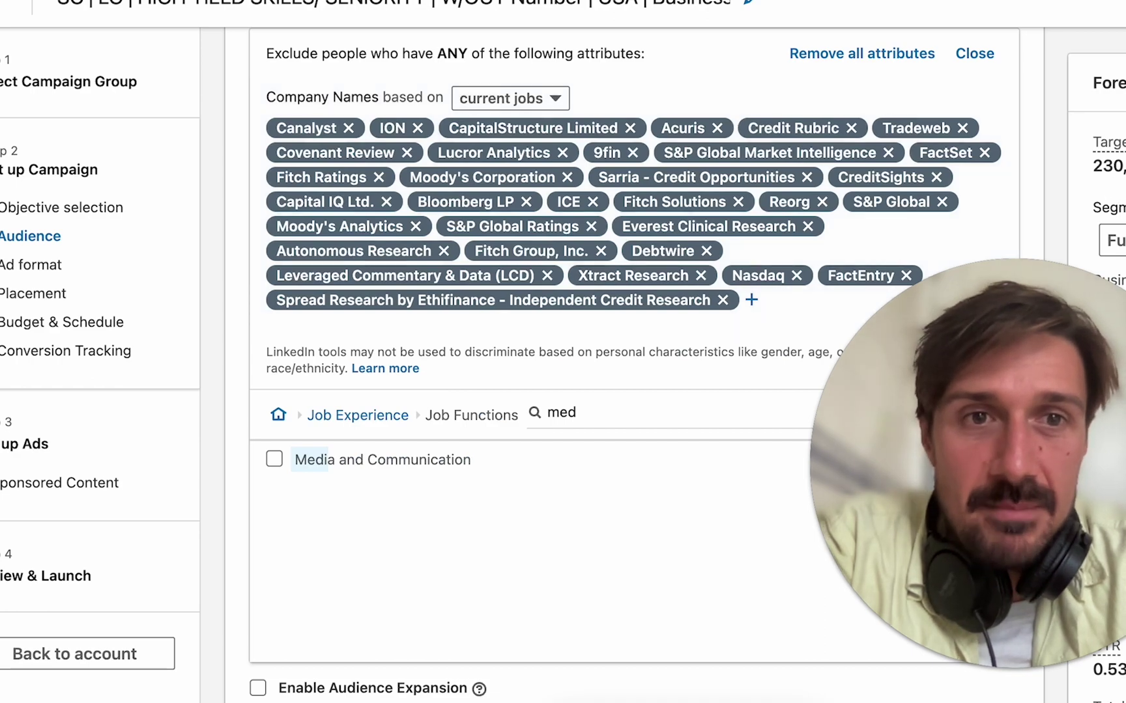
{"action": "scroll", "coordinate": [785, 254], "scroll_direction": "up", "scroll_amount": 12}
{"action": "scroll", "coordinate": [784, 258], "scroll_direction": "down", "scroll_amount": 2}
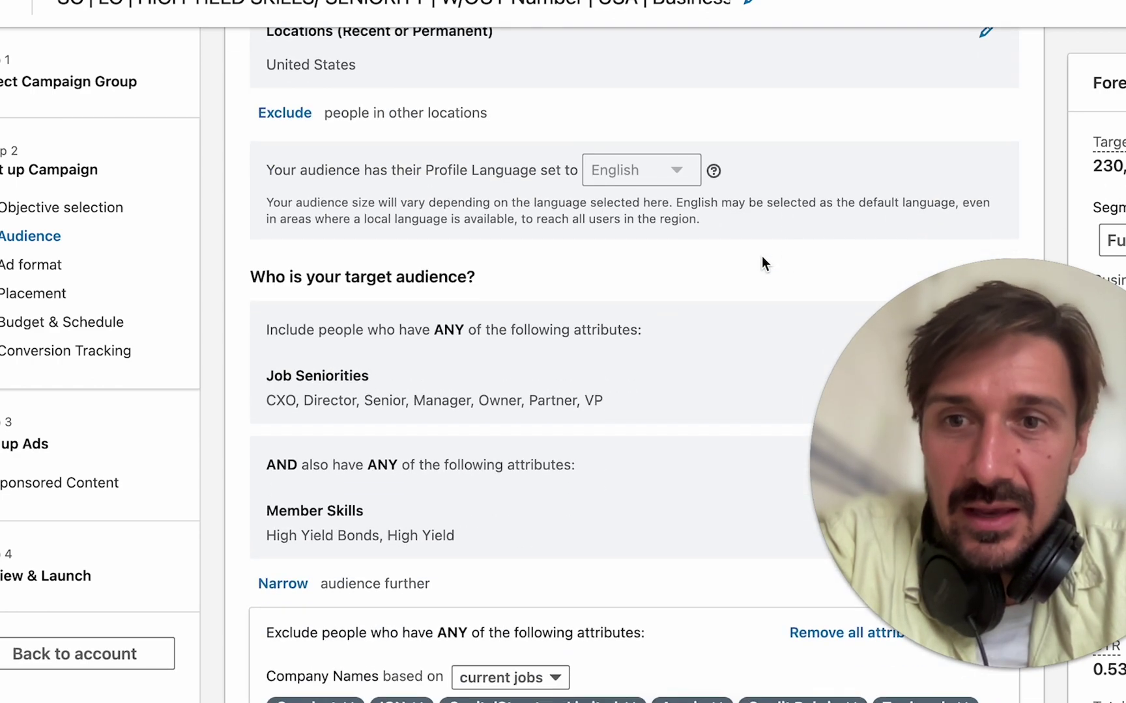
{"action": "scroll", "coordinate": [398, 379], "scroll_direction": "down", "scroll_amount": 2}
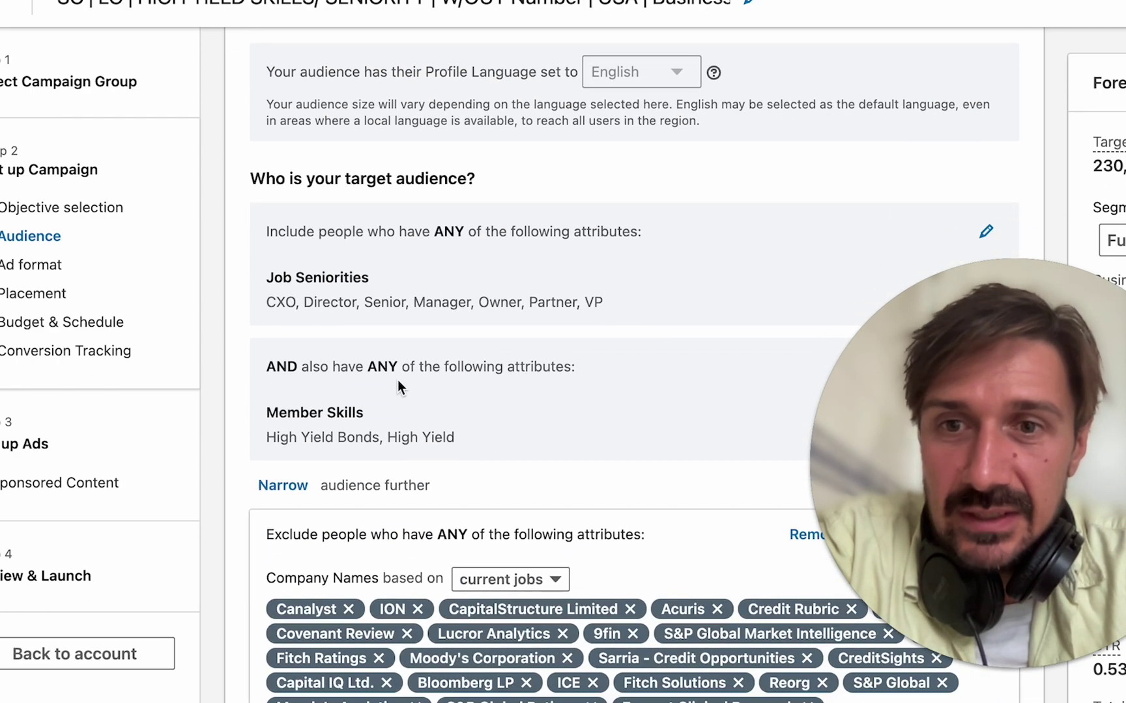
{"action": "left_click_drag", "start_coordinate": [277, 436], "coordinate": [426, 428]}
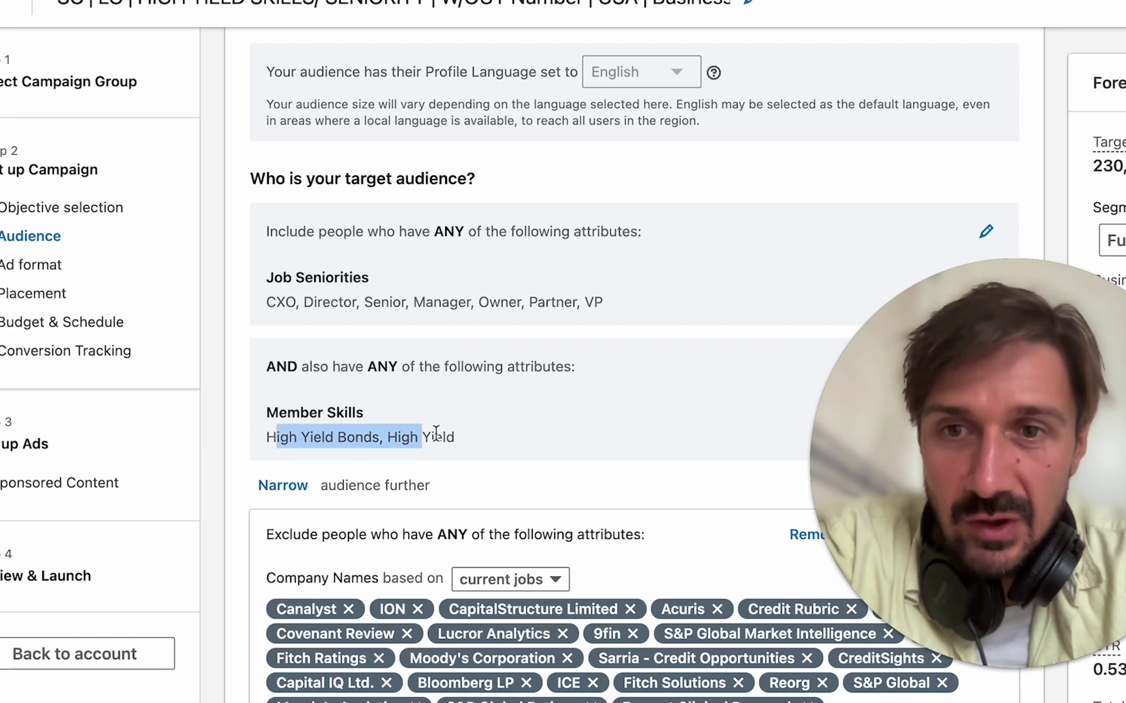
{"action": "left_click", "coordinate": [314, 433]}
{"action": "scroll", "coordinate": [478, 432], "scroll_direction": "down", "scroll_amount": 1}
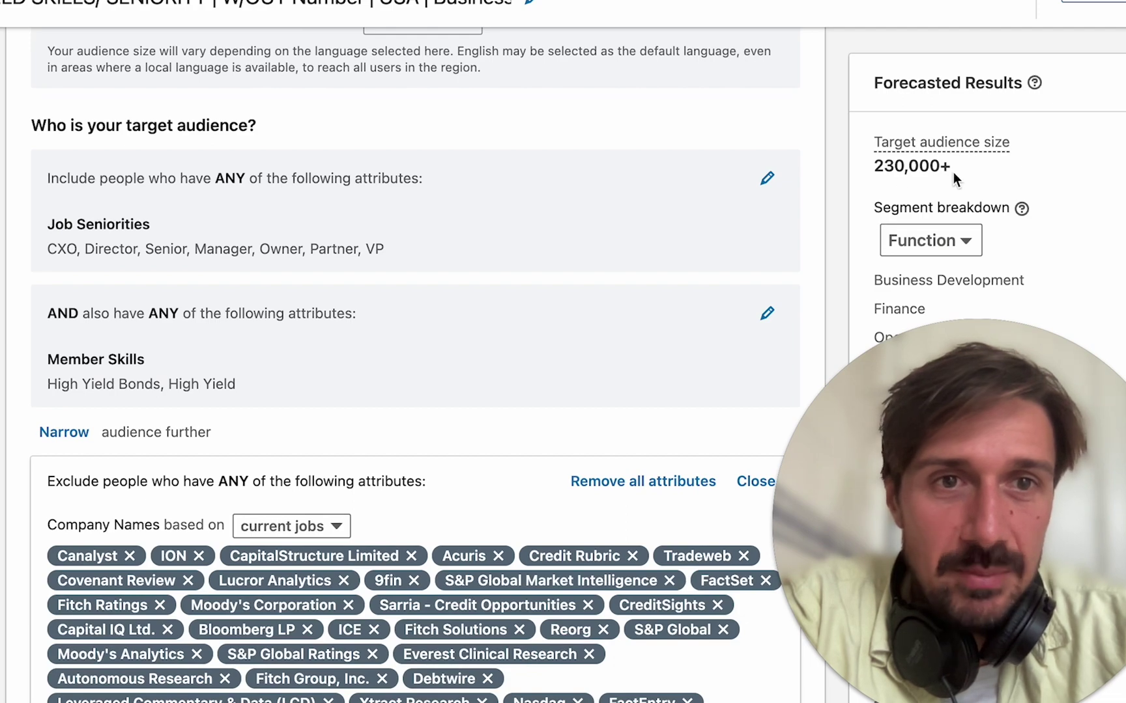
{"action": "scroll", "coordinate": [396, 404], "scroll_direction": "down", "scroll_amount": 5}
{"action": "scroll", "coordinate": [387, 391], "scroll_direction": "down", "scroll_amount": 3}
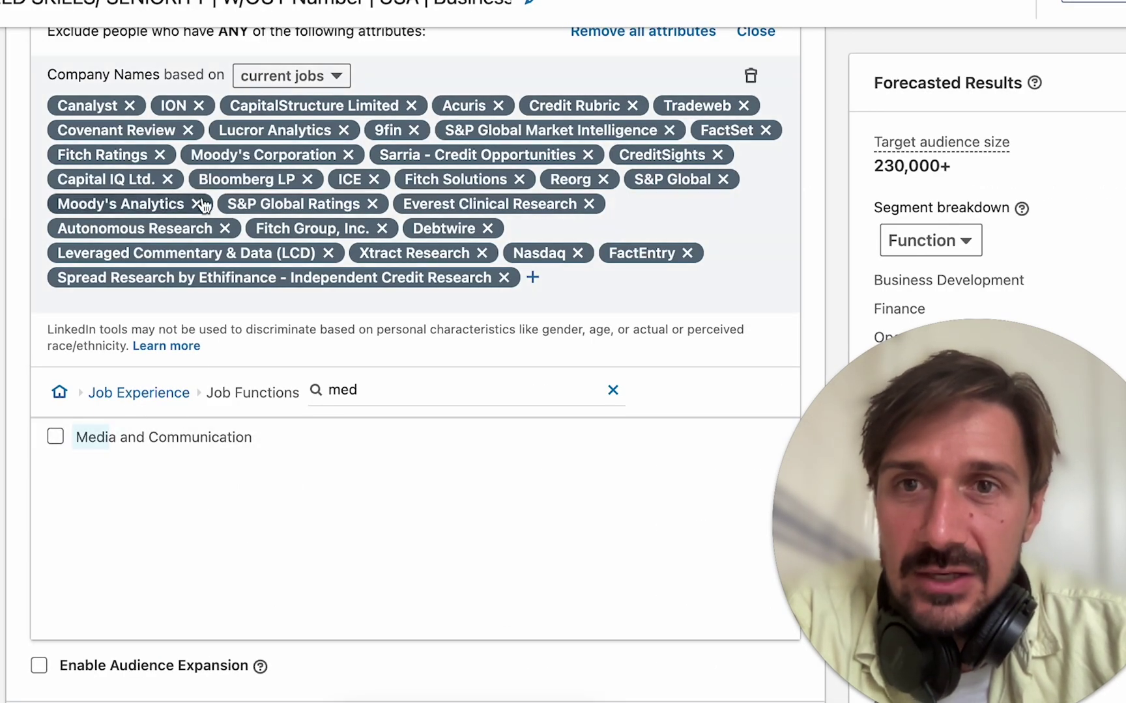
{"action": "scroll", "coordinate": [516, 170], "scroll_direction": "up", "scroll_amount": 2}
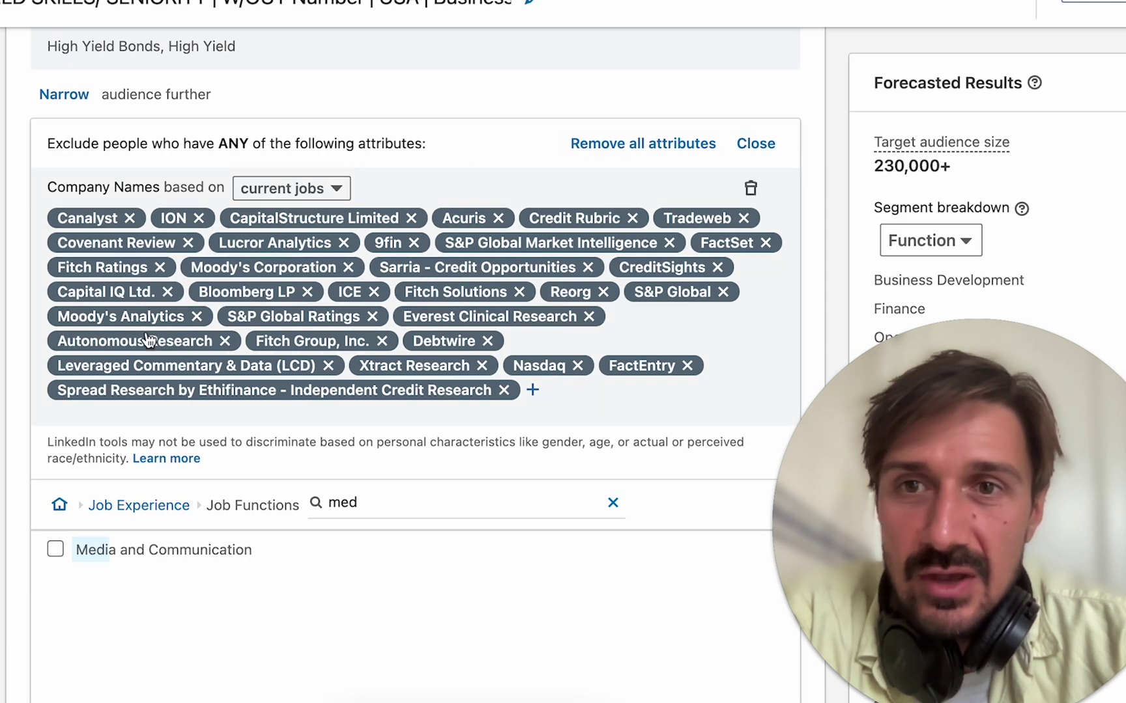
{"action": "scroll", "coordinate": [183, 382], "scroll_direction": "down", "scroll_amount": 2}
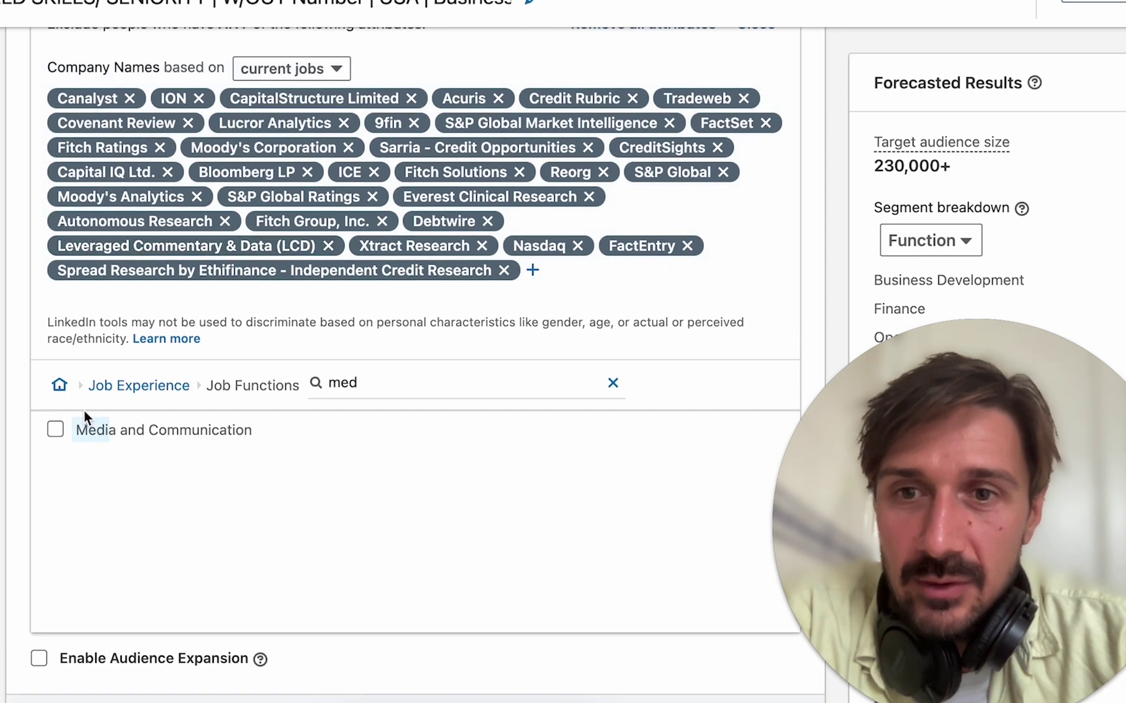
- Exclude the Business Development and Entrepreneurship job functions, found by searching 'bus' and 'entr'
{"action": "double_click", "coordinate": [332, 383]}
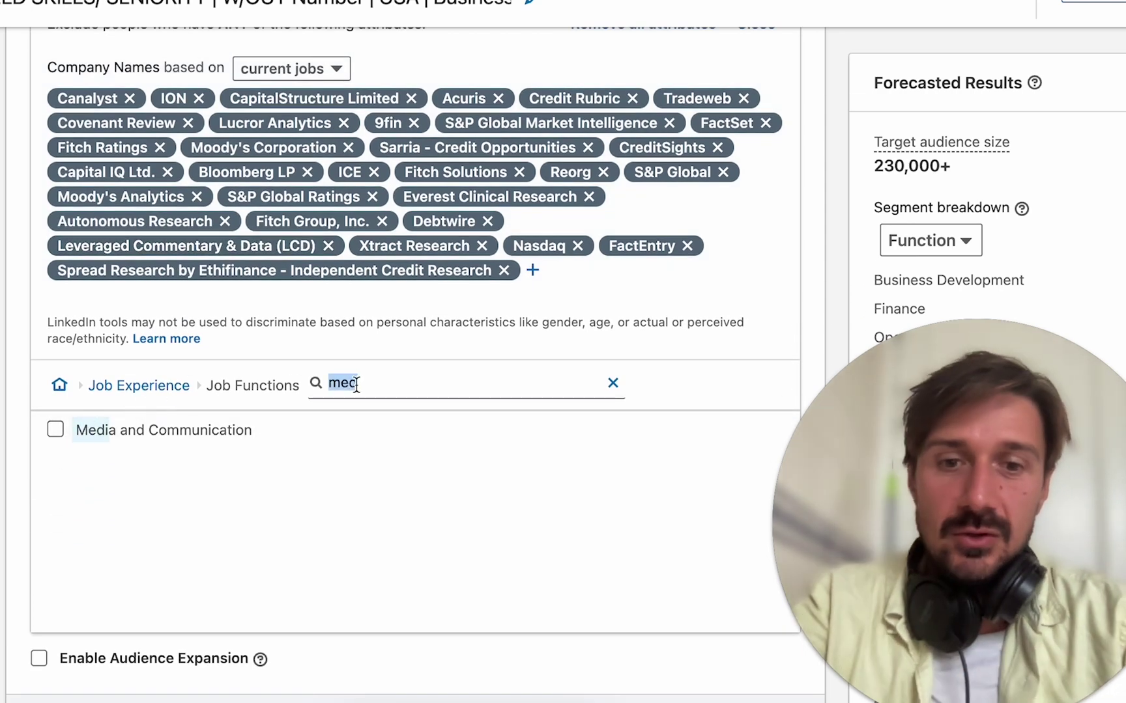
{"action": "type", "text": "bus"}
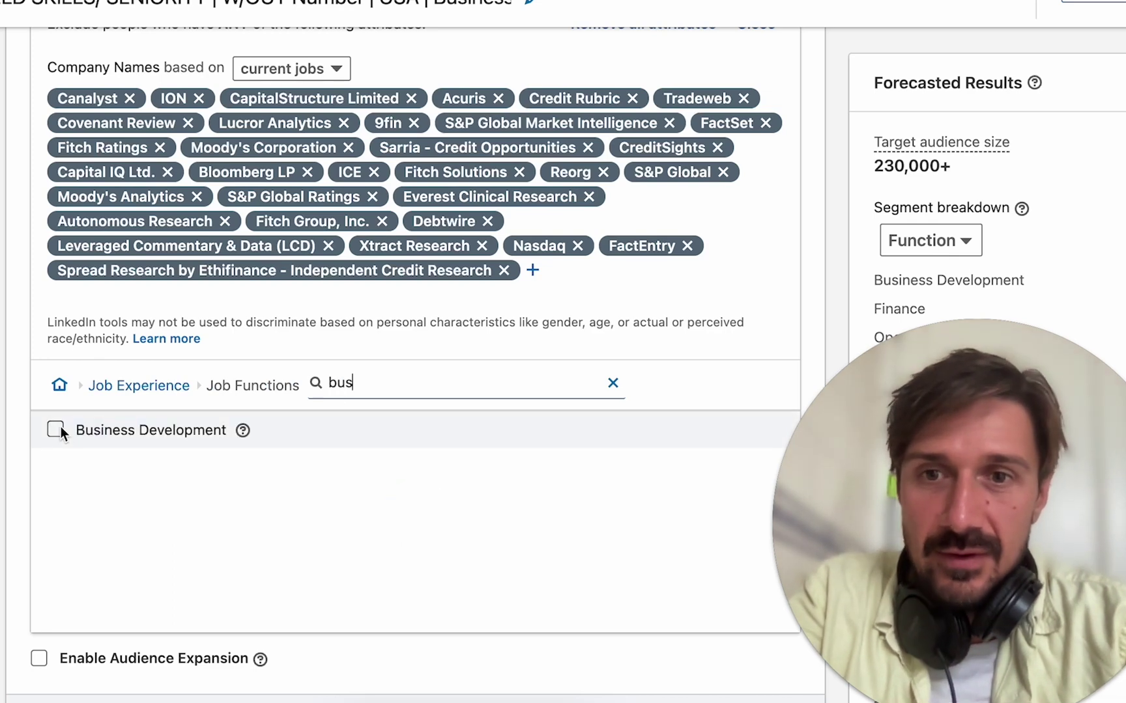
{"action": "left_click", "coordinate": [55, 429]}
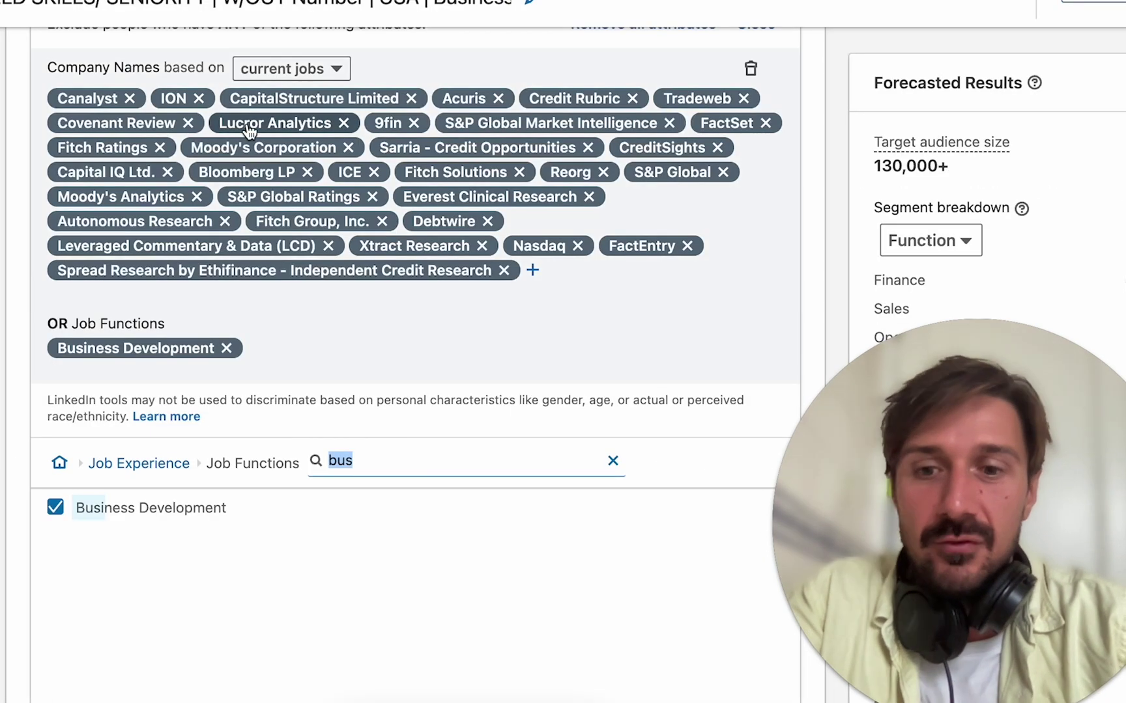
{"action": "type", "text": "entr"}
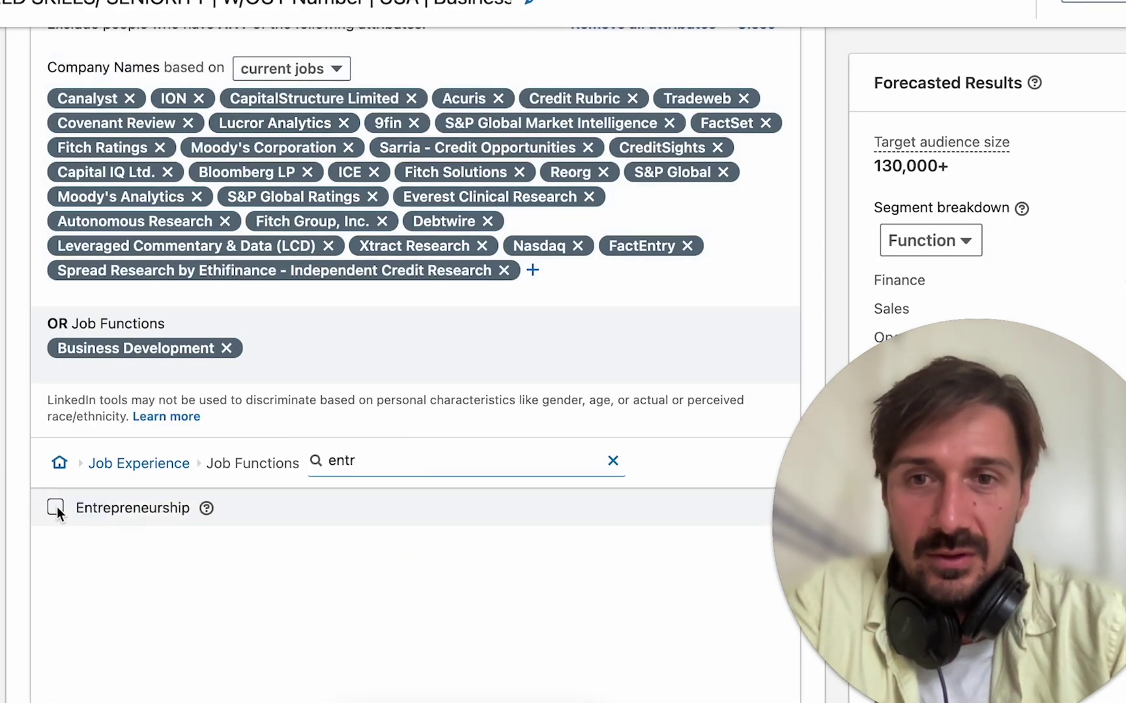
{"action": "left_click", "coordinate": [56, 508]}
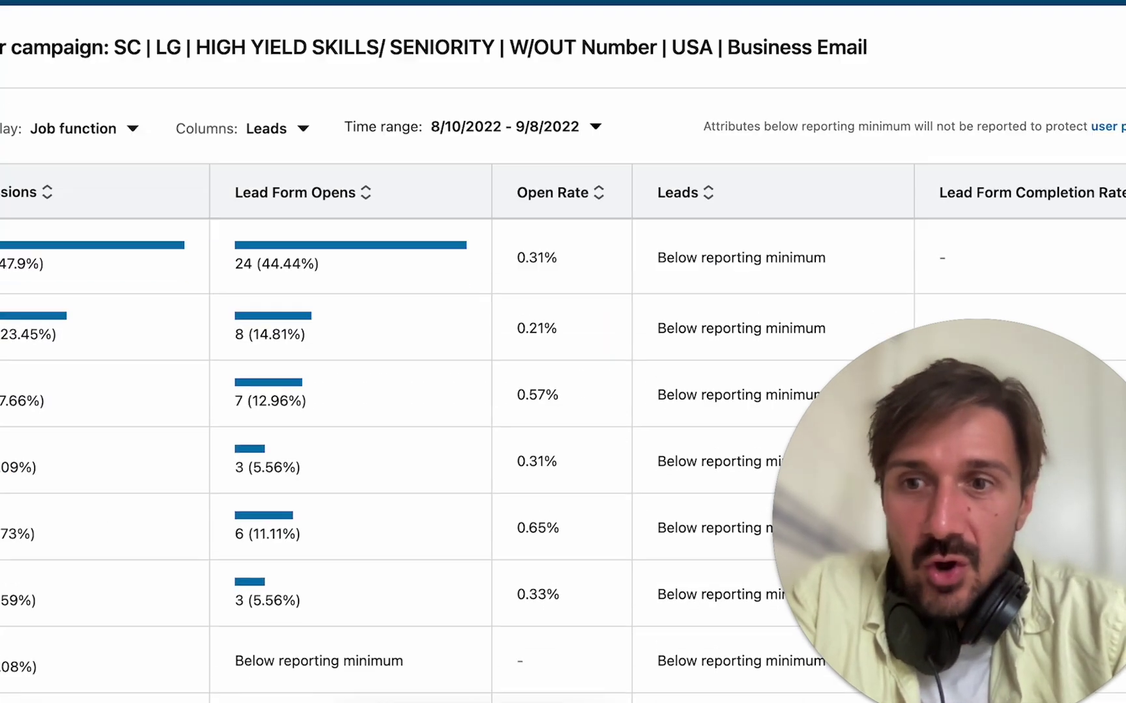
- Scroll to the top of the job-function demographics report and show its Display breakdown options
{"action": "scroll", "coordinate": [563, 352], "scroll_direction": "down", "scroll_amount": 5}
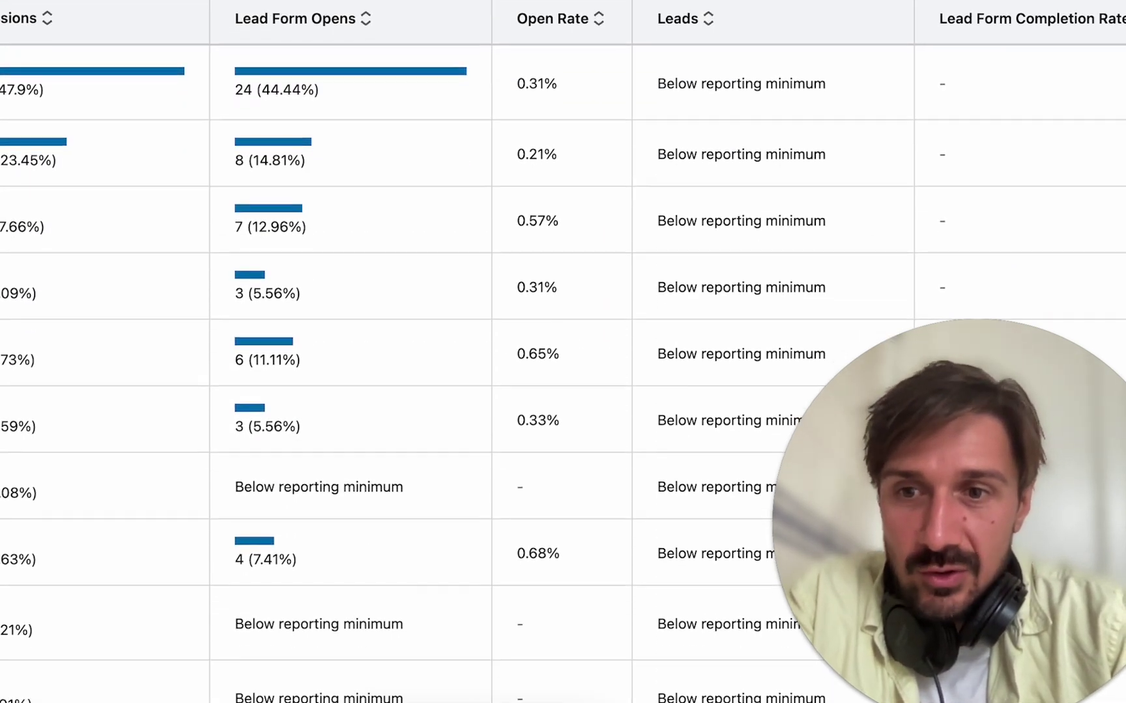
{"action": "scroll", "coordinate": [563, 352], "scroll_direction": "down", "scroll_amount": 4}
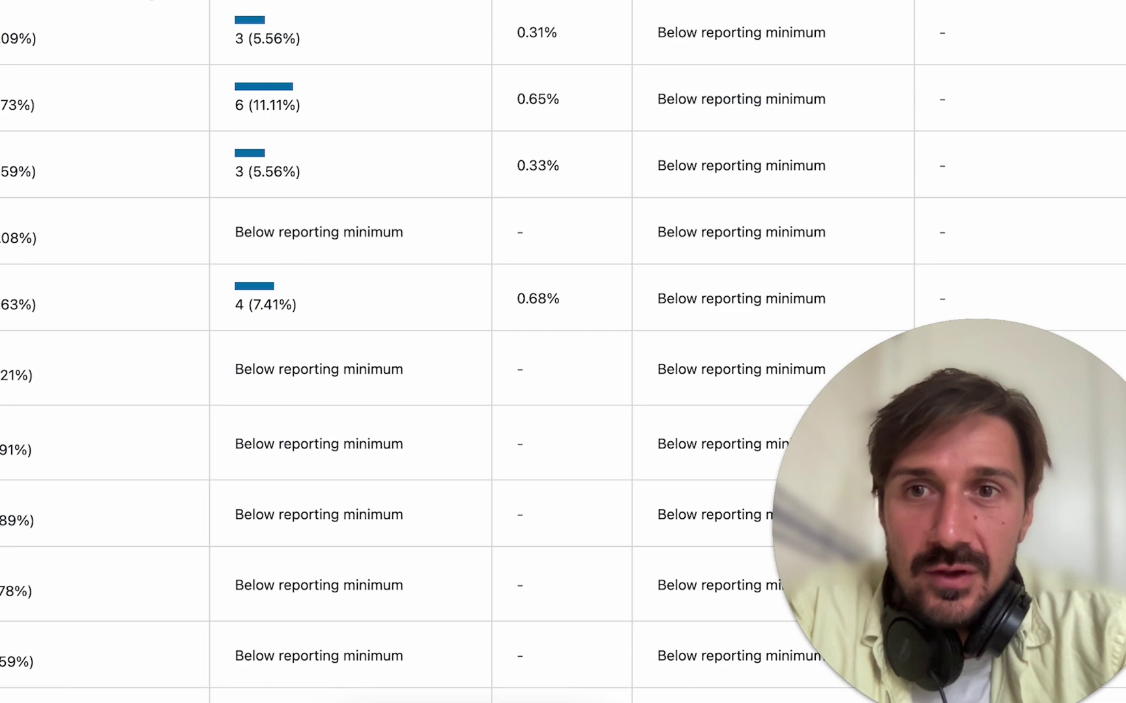
{"action": "scroll", "coordinate": [96, 134], "scroll_direction": "up", "scroll_amount": 2}
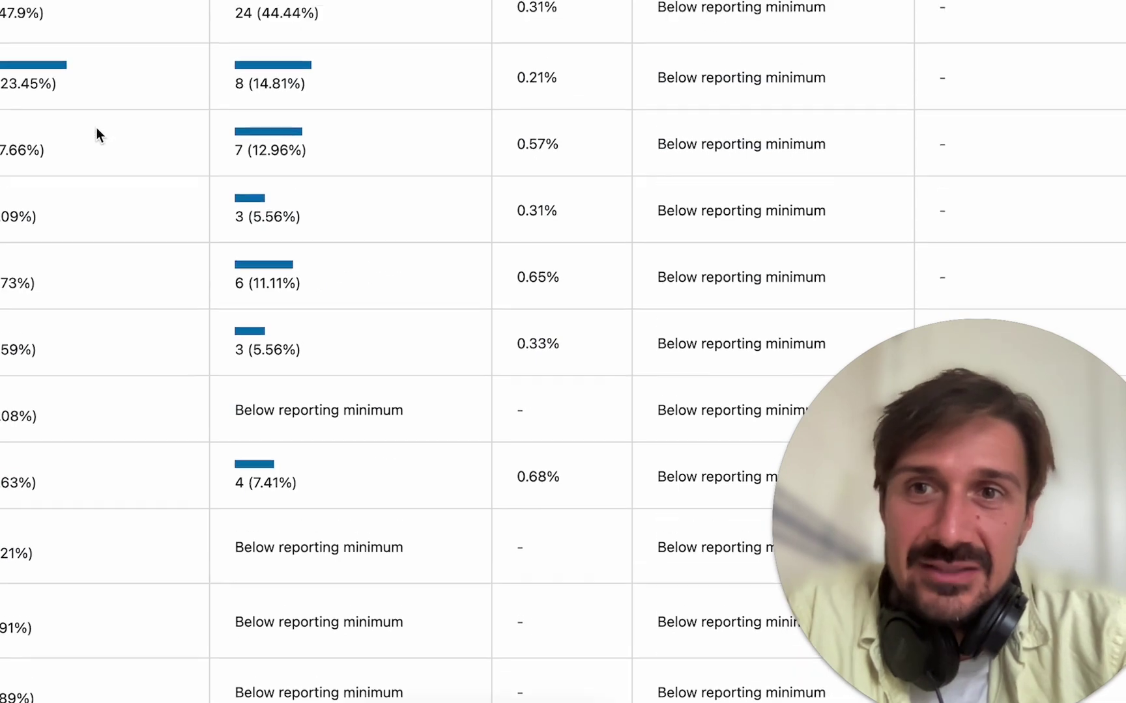
{"action": "scroll", "coordinate": [97, 134], "scroll_direction": "up", "scroll_amount": 5}
{"action": "left_click", "coordinate": [104, 195]}
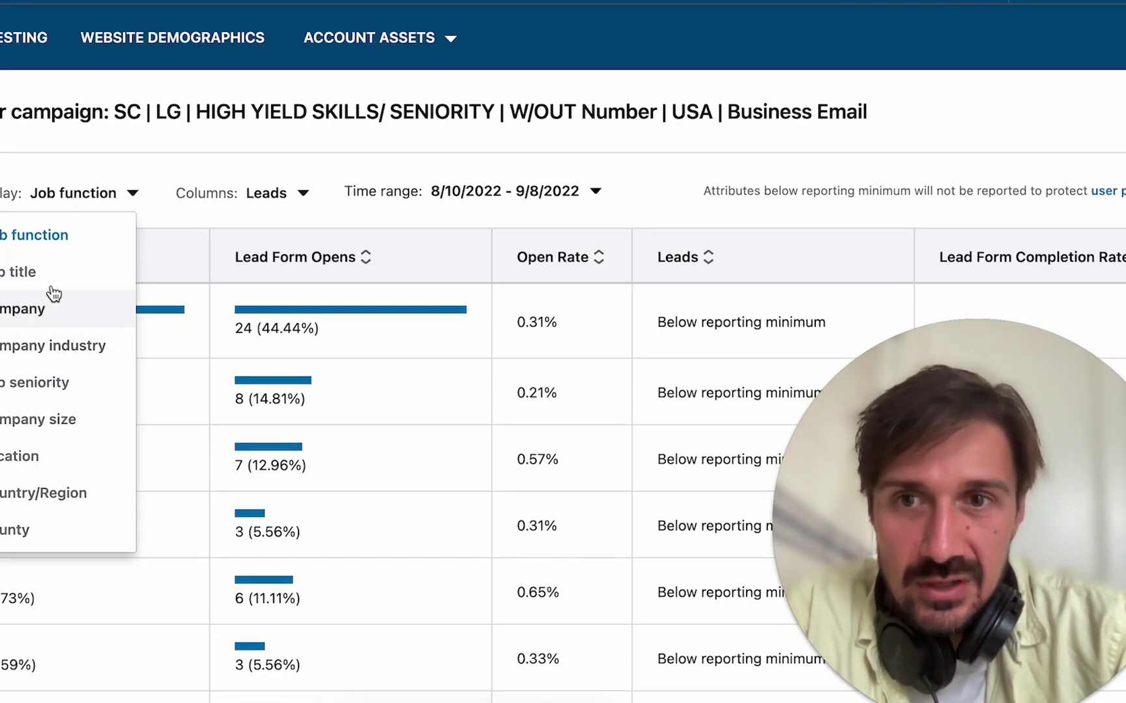